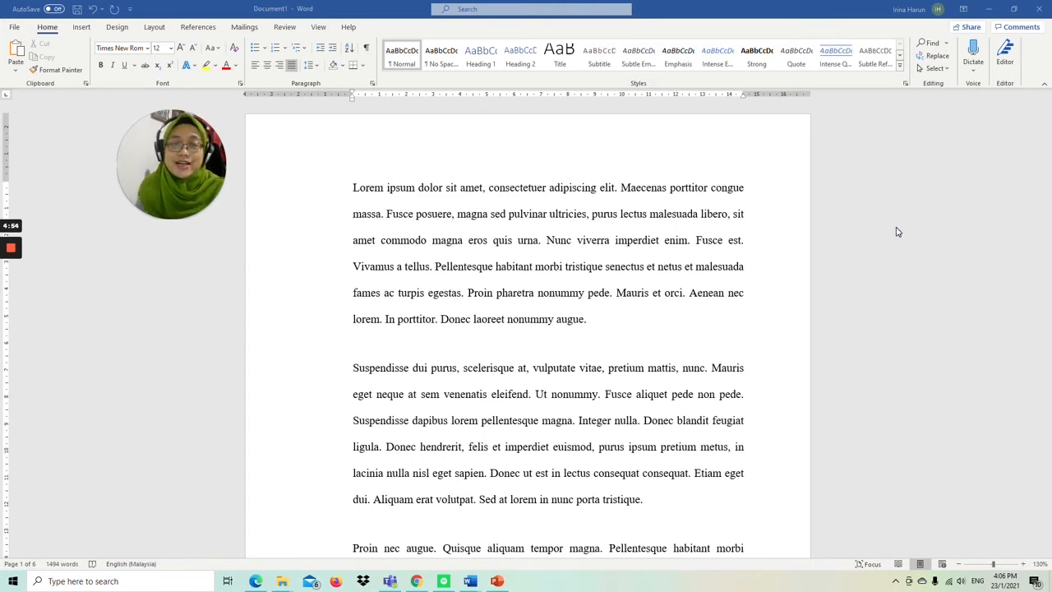
Step: Add the title lines "CHAPTER 1" and "INTRODUCTION" as separate paragraphs above the first Lorem ipsum paragraph
{"action": "left_click", "coordinate": [355, 192]}
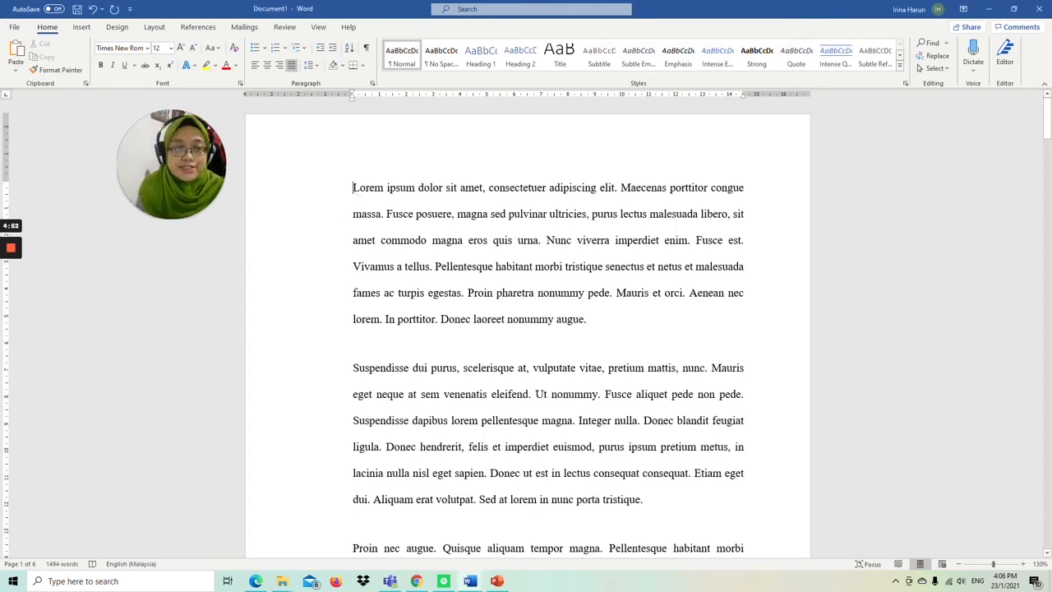
{"action": "key", "text": "Return"}
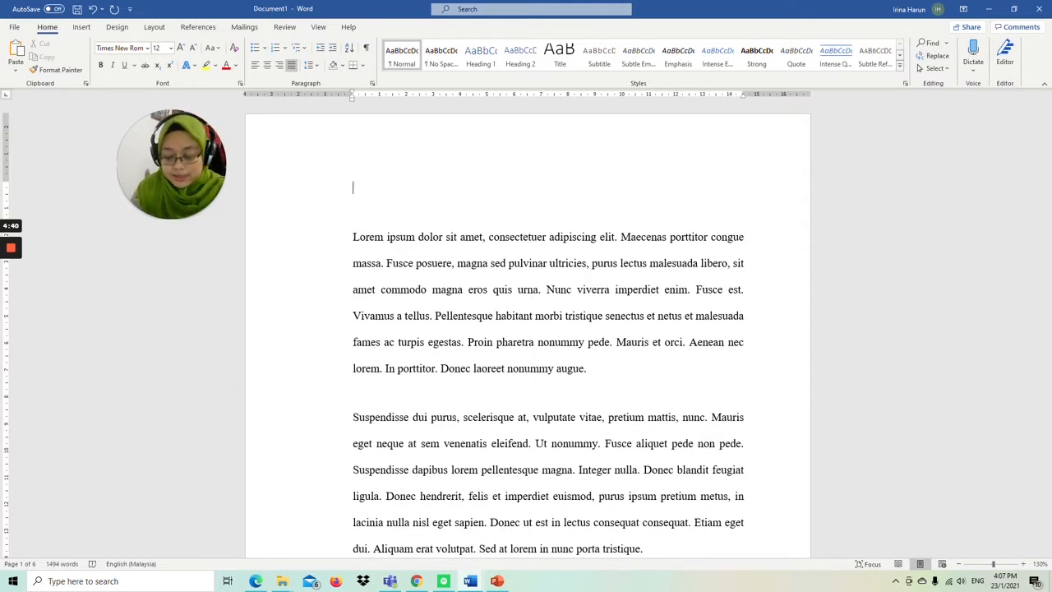
{"action": "type", "text": "CHA"}
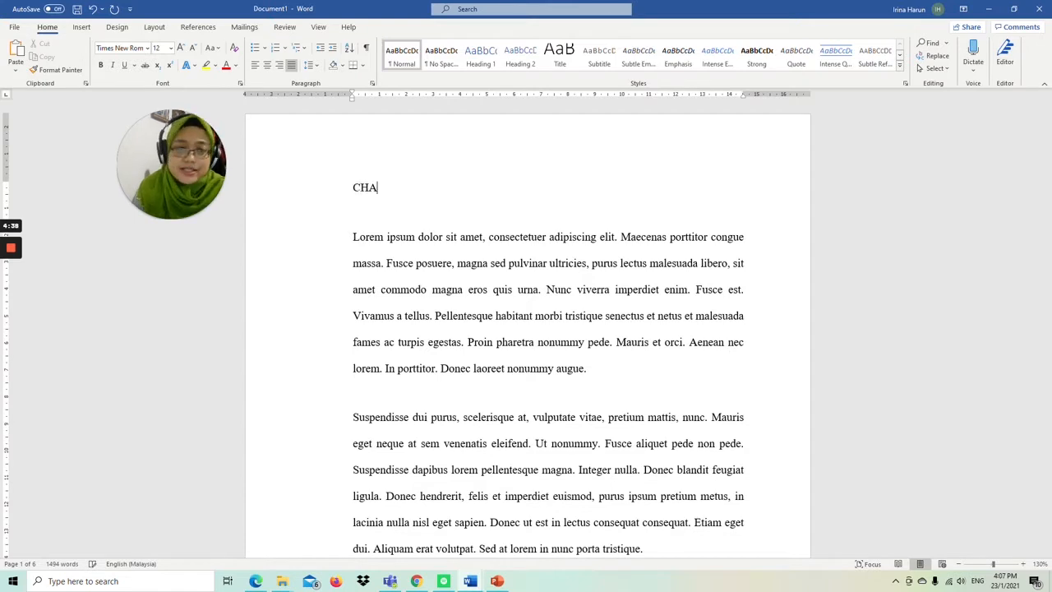
{"action": "type", "text": "PTER 1"}
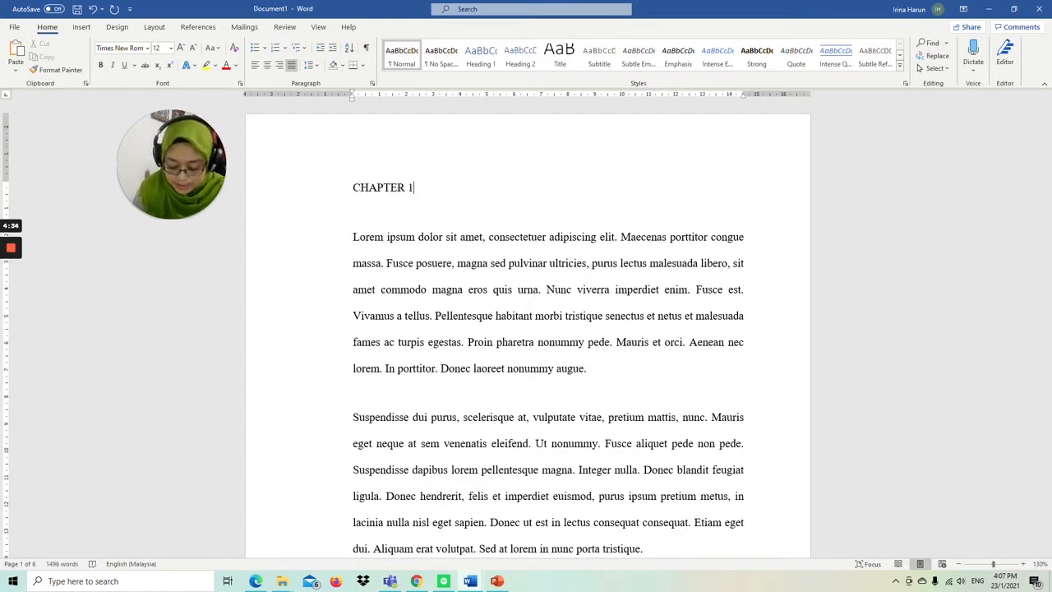
{"action": "key", "text": "Return"}
{"action": "type", "text": "INTRO"}
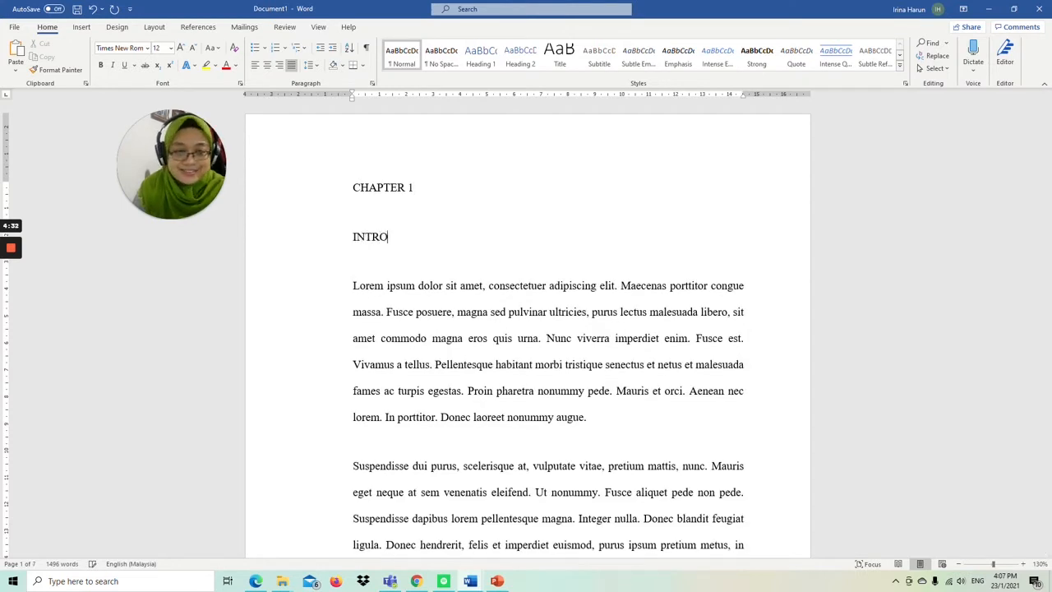
{"action": "type", "text": "DUCTION"}
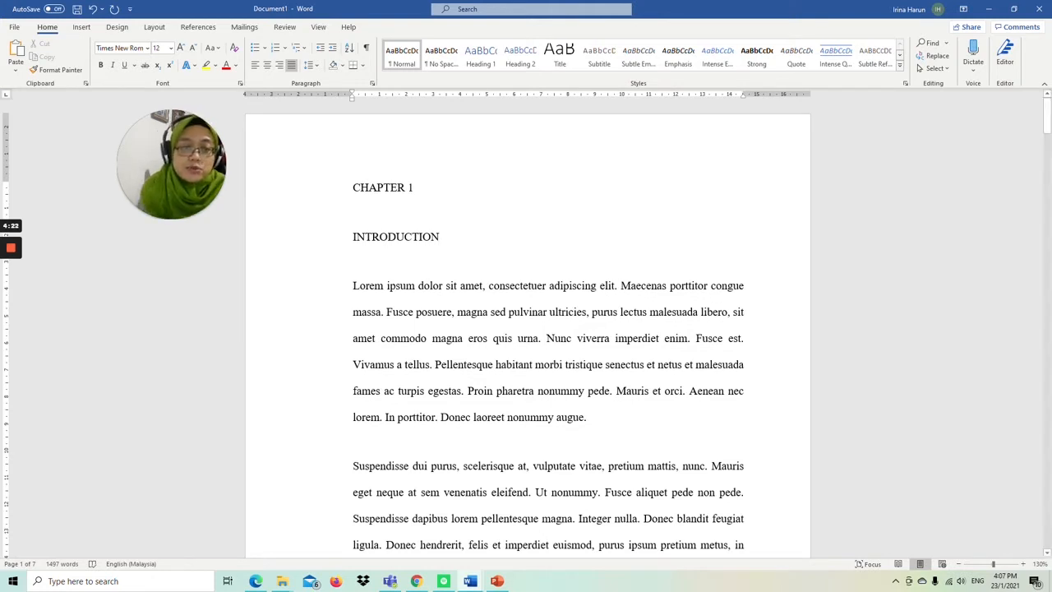
Step: Centre the "CHAPTER 1" and "INTRODUCTION" lines and make them bold
{"action": "left_click_drag", "start_coordinate": [354, 188], "coordinate": [442, 238]}
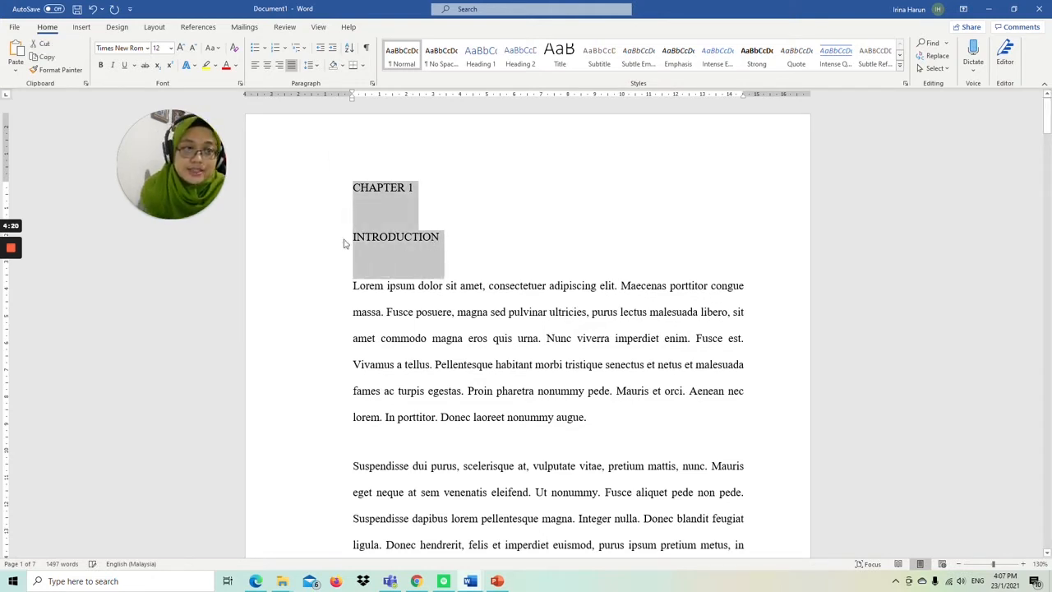
{"action": "left_click", "coordinate": [267, 65]}
{"action": "key", "text": "ctrl+b"}
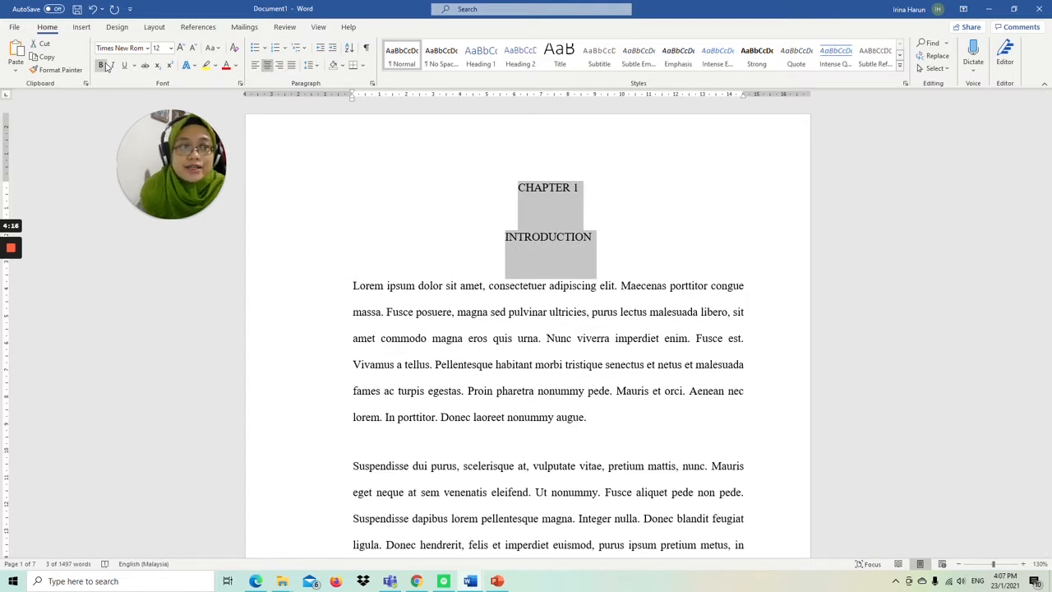
{"action": "left_click", "coordinate": [595, 237]}
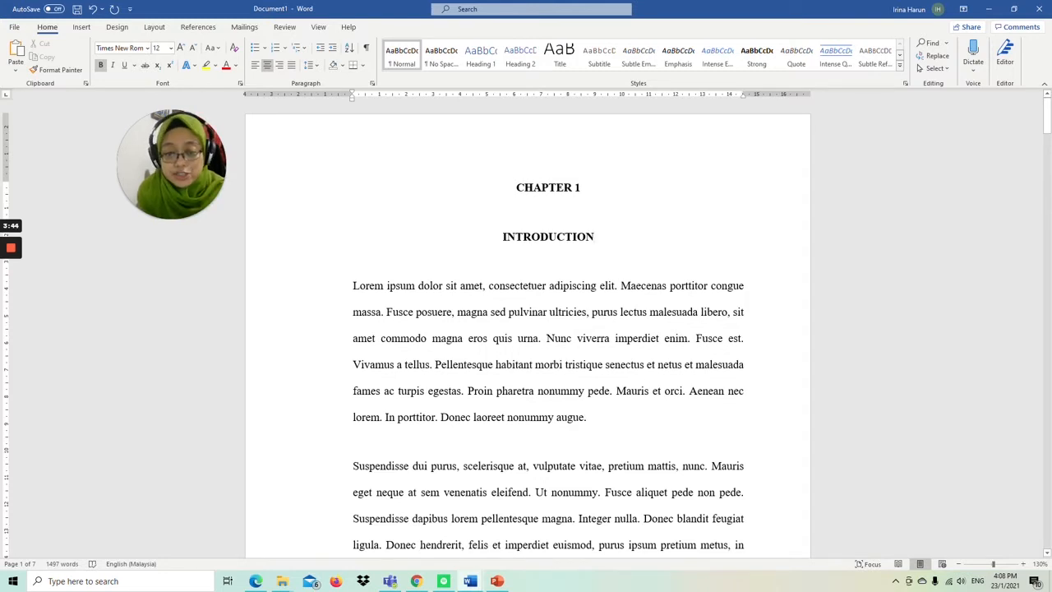
Step: Insert the tab-separated subheading "1.1 Background of Study" on its own line after the first body paragraph
{"action": "left_click", "coordinate": [587, 417]}
{"action": "key", "text": "Return"}
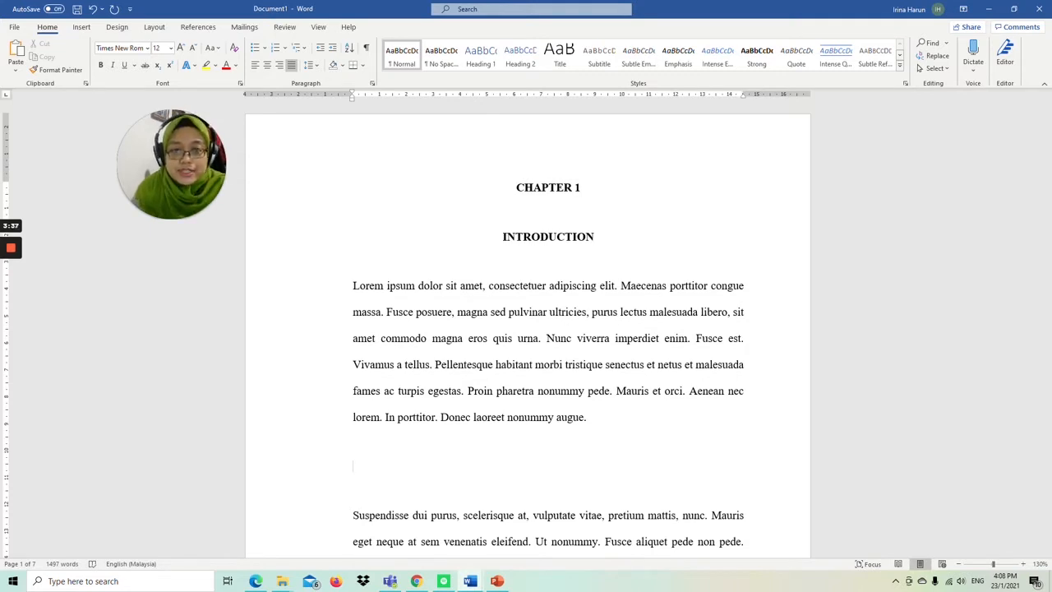
{"action": "type", "text": "1.1"}
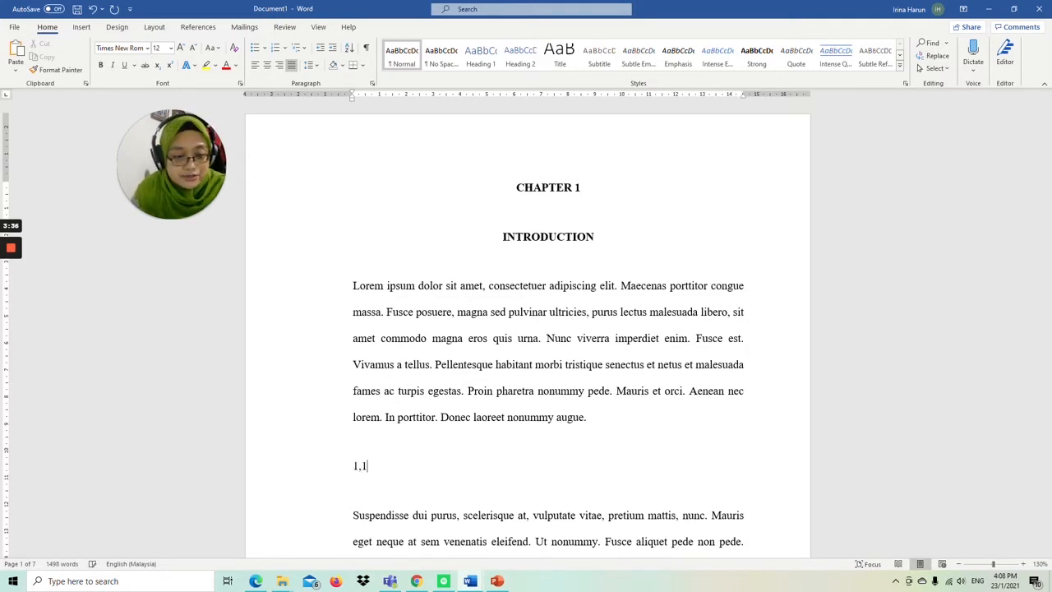
{"action": "key", "text": "BackSpace"}
{"action": "key", "text": "BackSpace"}
{"action": "type", "text": ".1"}
{"action": "key", "text": "Caps_Lock"}
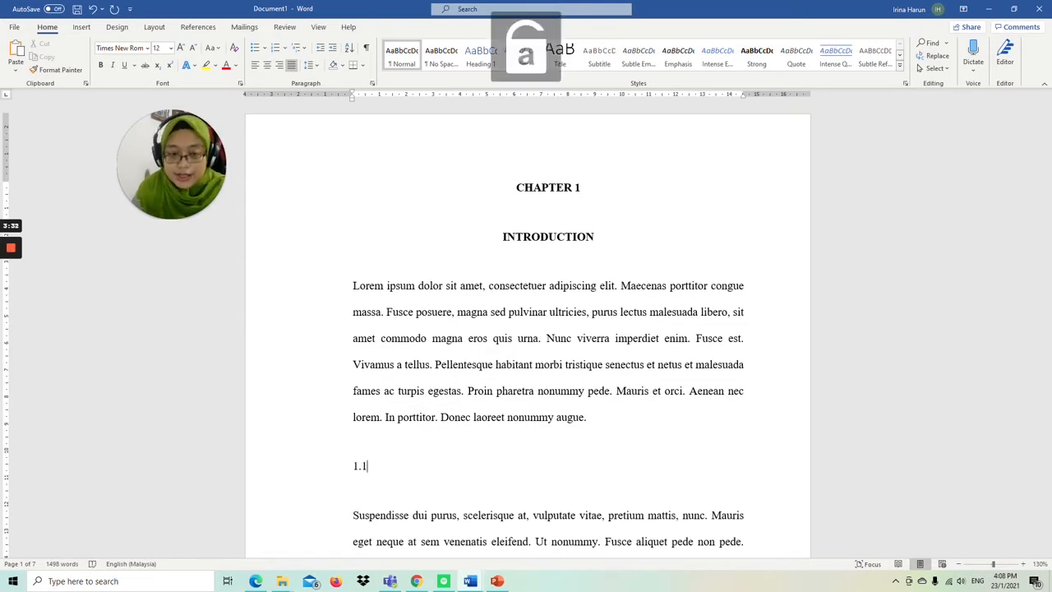
{"action": "key", "text": "Tab"}
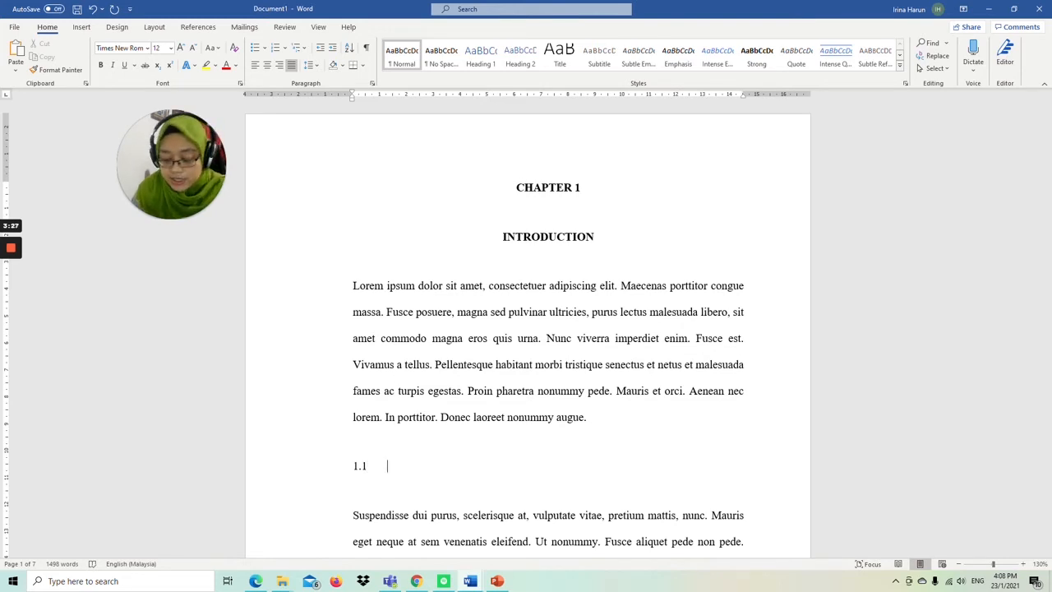
{"action": "type", "text": "Backgro"}
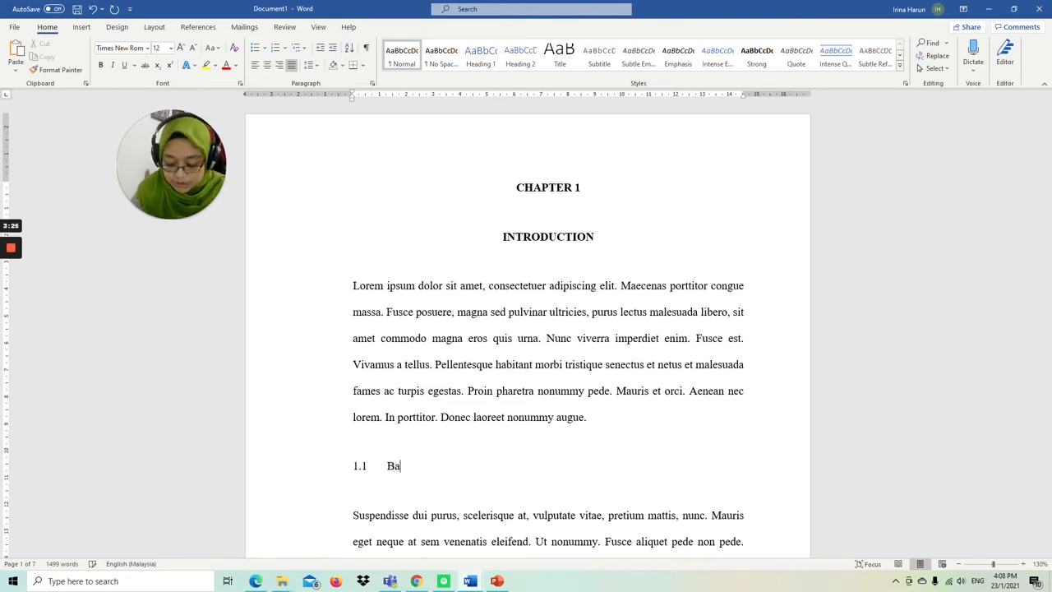
{"action": "type", "text": "und o"}
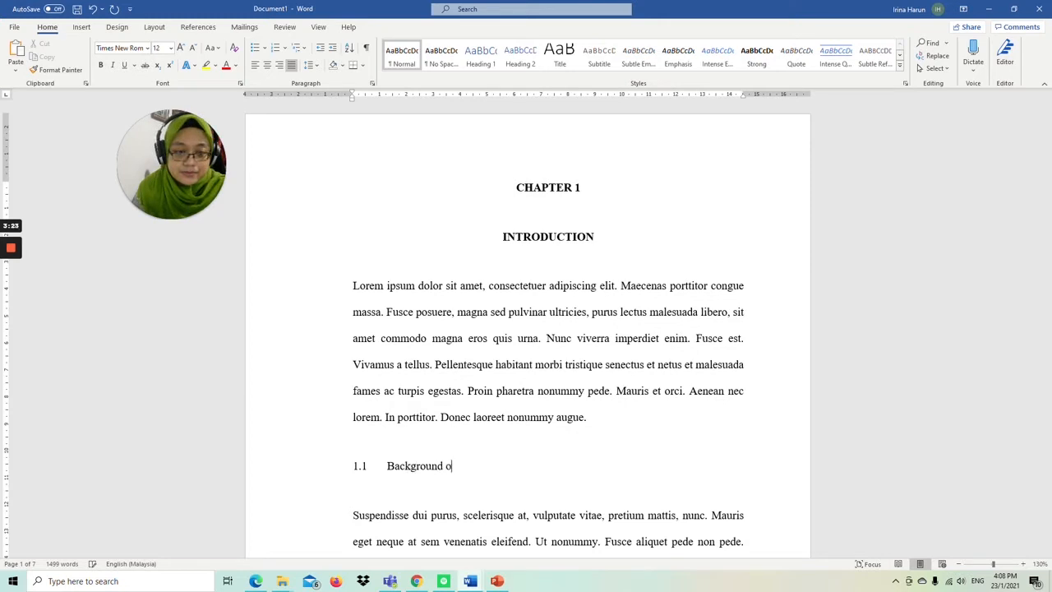
{"action": "type", "text": "f Study"}
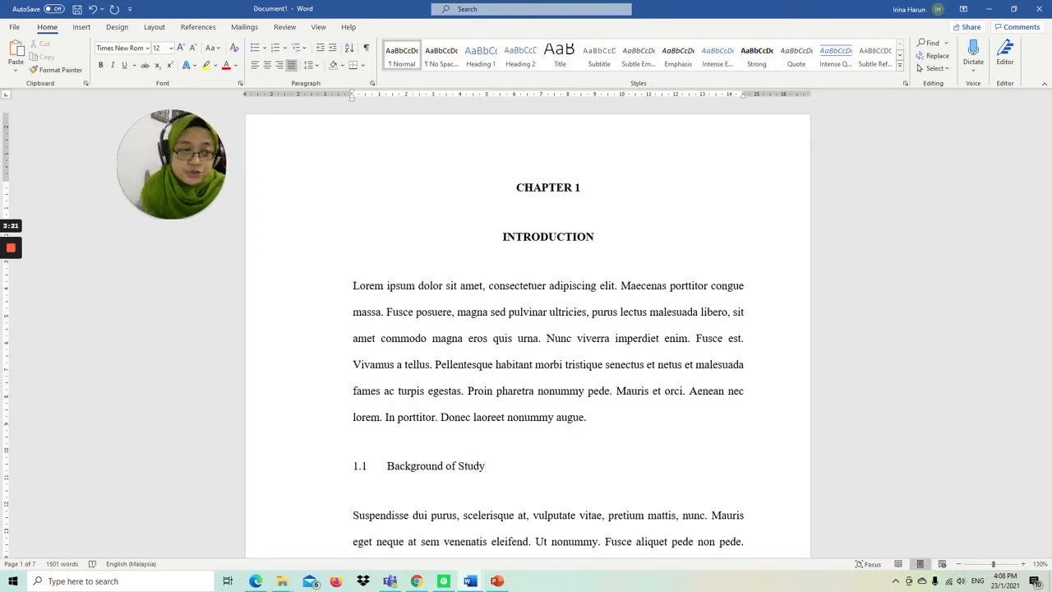
Step: Make the "1.1 Background of Study" subheading bold
{"action": "scroll", "coordinate": [528, 329], "scroll_direction": "down", "scroll_amount": 4}
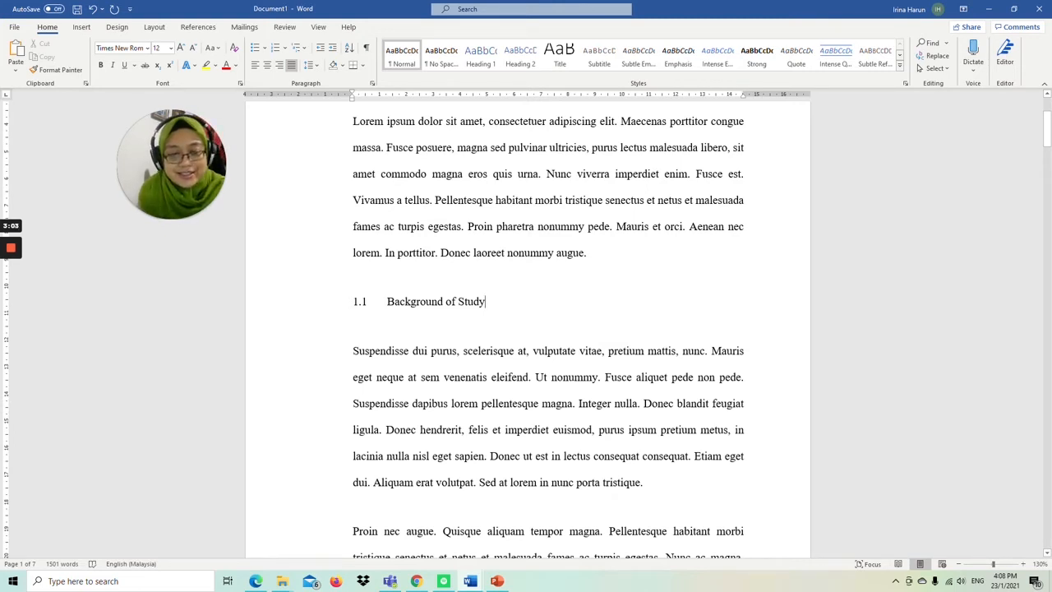
{"action": "triple_click", "coordinate": [450, 303]}
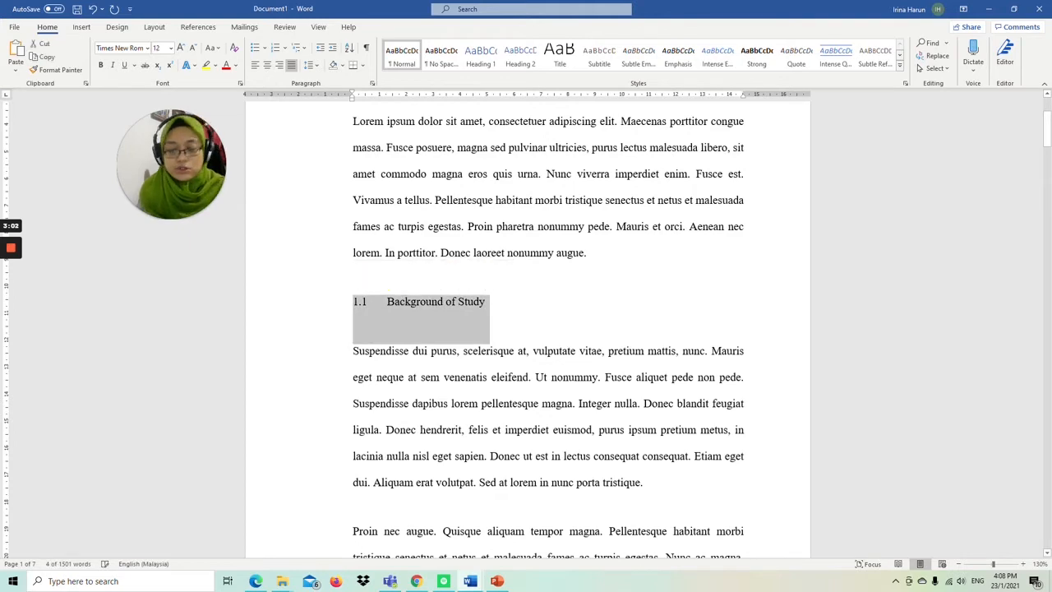
{"action": "key", "text": "ctrl+b"}
{"action": "left_click", "coordinate": [462, 302]}
{"action": "scroll", "coordinate": [462, 302], "scroll_direction": "up", "scroll_amount": 5}
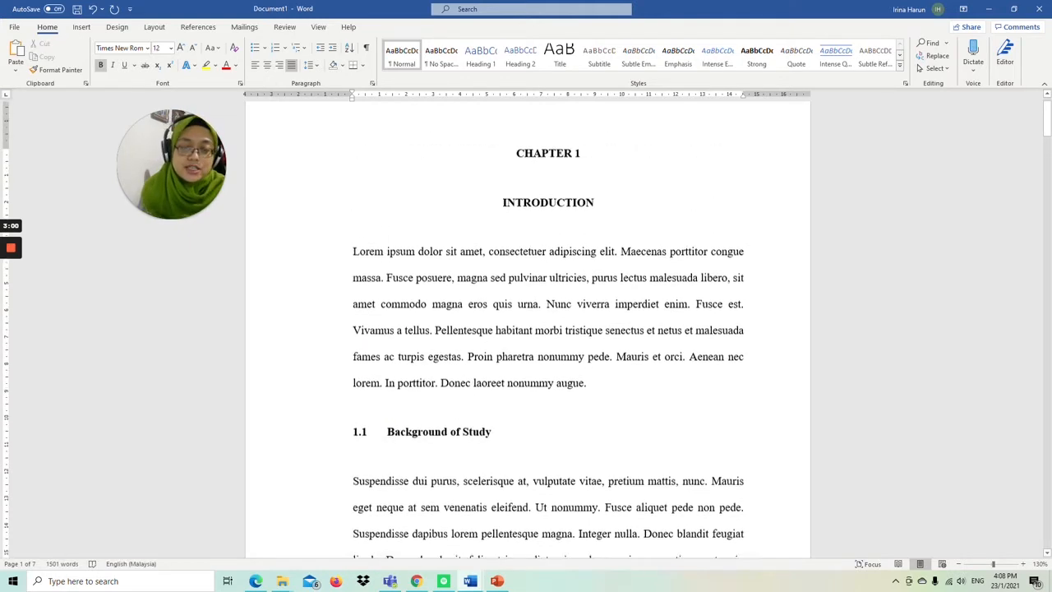
Step: Insert the tab-separated subheading "1.2 Problem Statement" on its own line after the "Suspendisse dui purus" paragraph
{"action": "scroll", "coordinate": [528, 329], "scroll_direction": "down", "scroll_amount": 3}
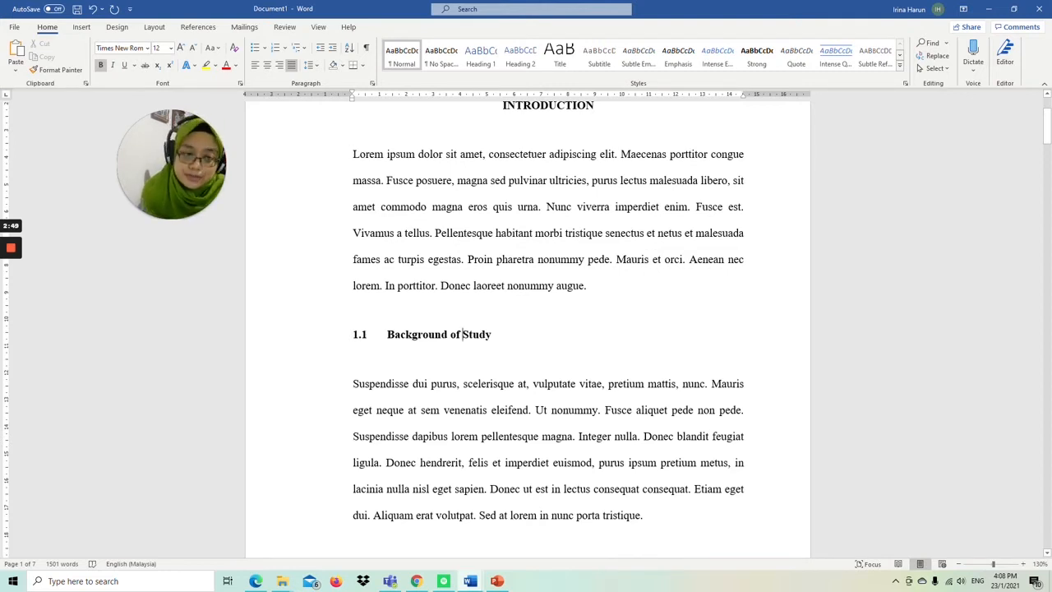
{"action": "scroll", "coordinate": [463, 170], "scroll_direction": "down", "scroll_amount": 4}
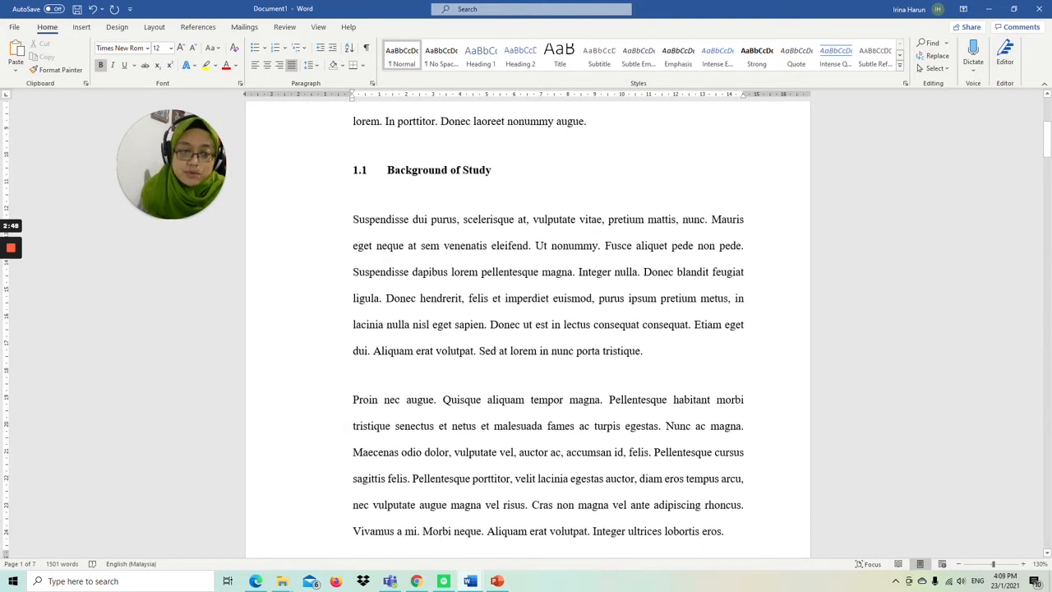
{"action": "left_click", "coordinate": [643, 351]}
{"action": "key", "text": "Return"}
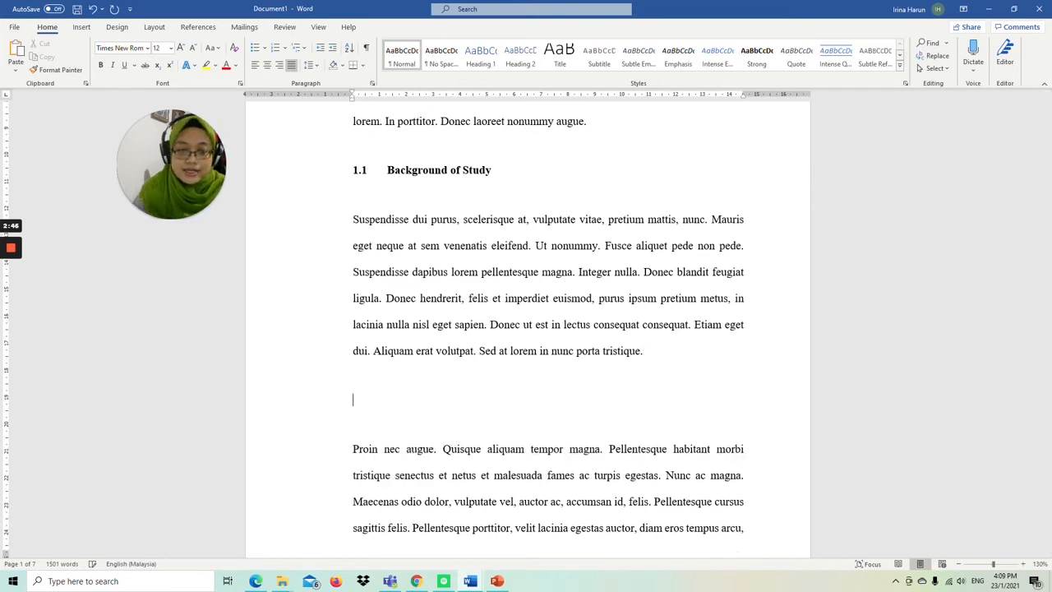
{"action": "type", "text": "1.2"}
{"action": "key", "text": "Tab"}
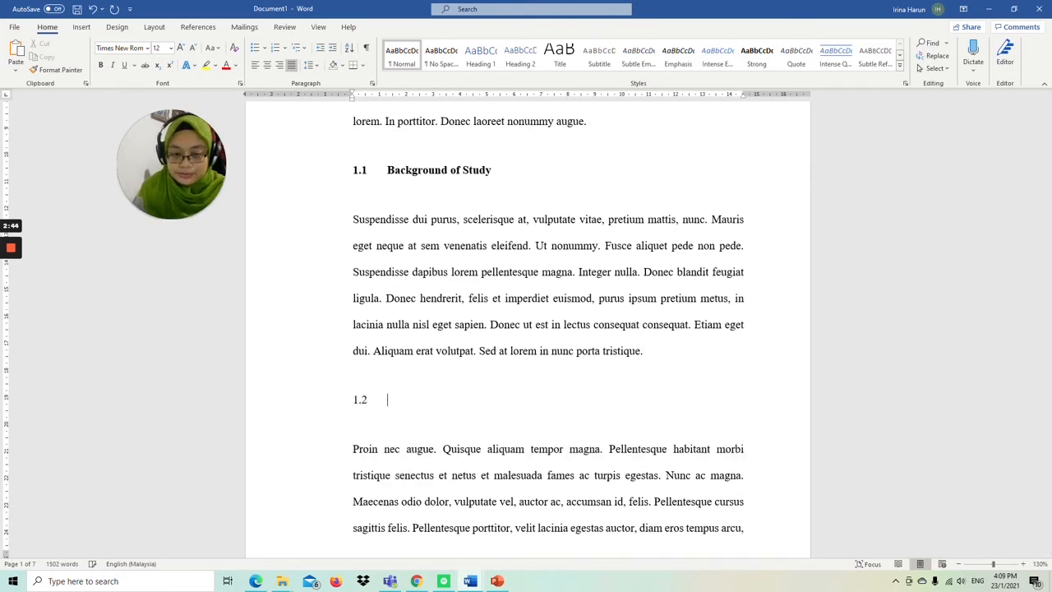
{"action": "type", "text": "Problem Statemen"}
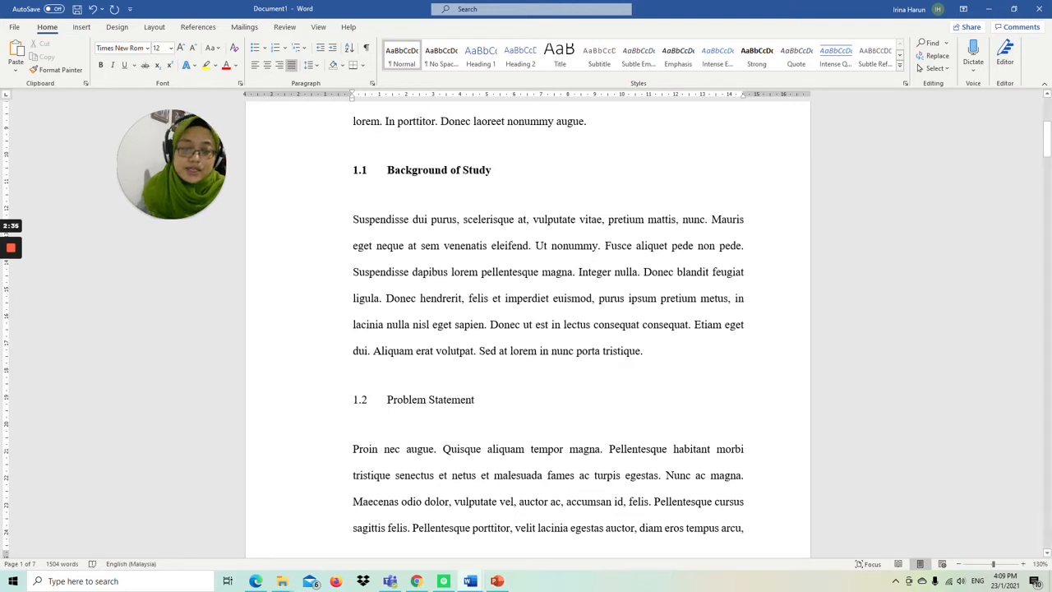
Step: Make the "1.2 Problem Statement" subheading bold and return to the start of the document
{"action": "key", "text": "shift+Home"}
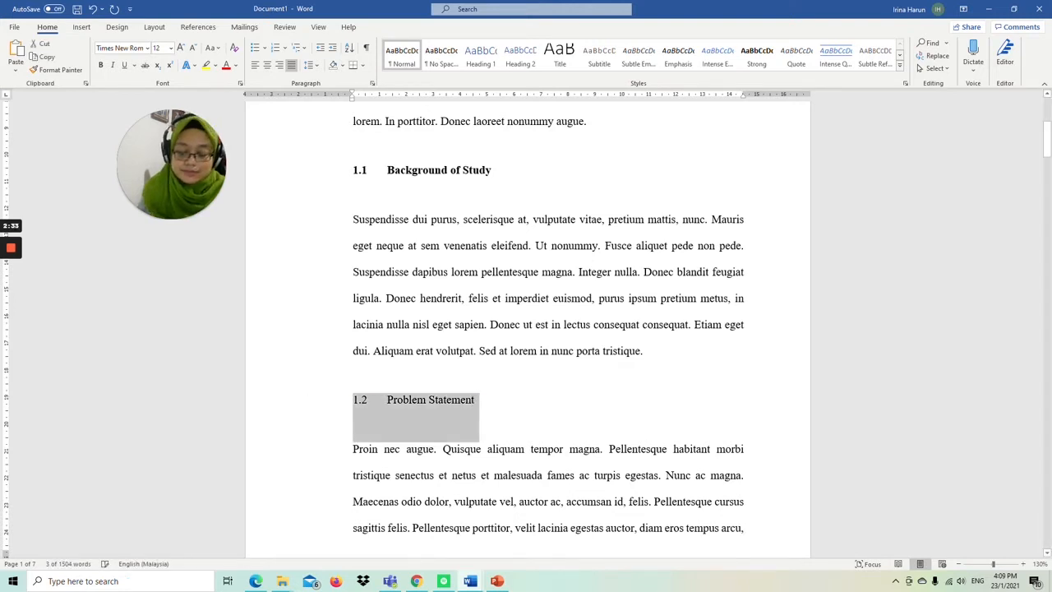
{"action": "key", "text": "ctrl+b"}
{"action": "key", "text": "ctrl+Home"}
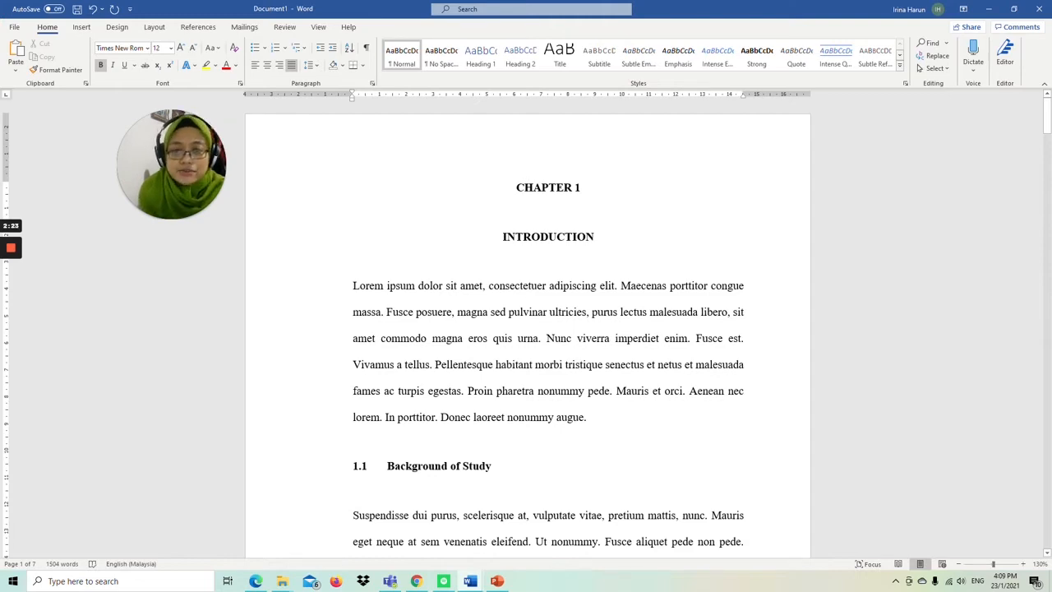
Step: Add an empty paragraph on page 2 after the Problem Statement text, before the "Pellentesque habitant" paragraph
{"action": "scroll", "coordinate": [528, 329], "scroll_direction": "down", "scroll_amount": 6}
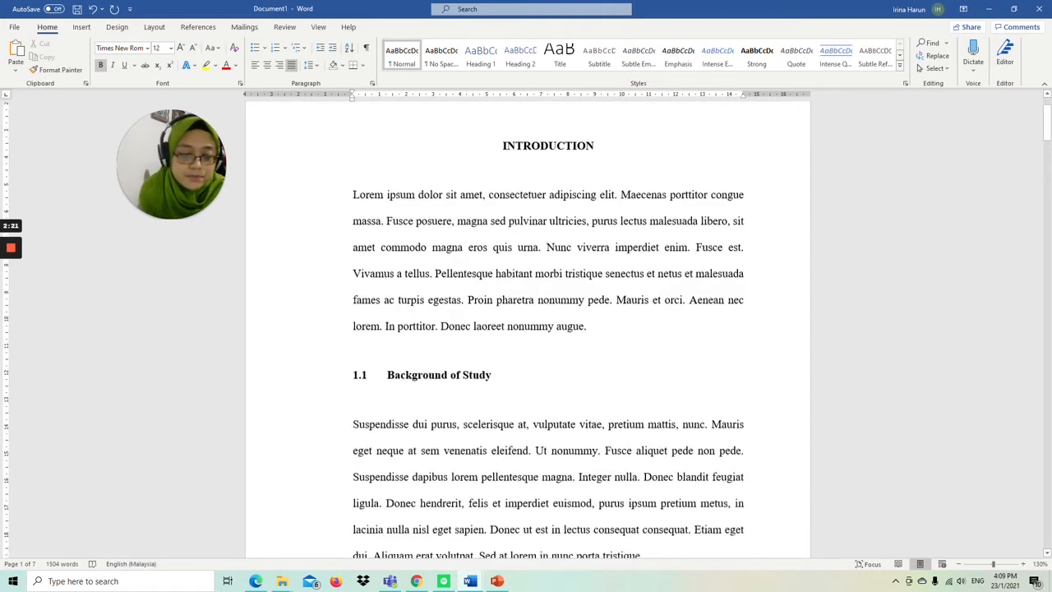
{"action": "scroll", "coordinate": [528, 329], "scroll_direction": "down", "scroll_amount": 1}
{"action": "scroll", "coordinate": [527, 328], "scroll_direction": "up", "scroll_amount": 4}
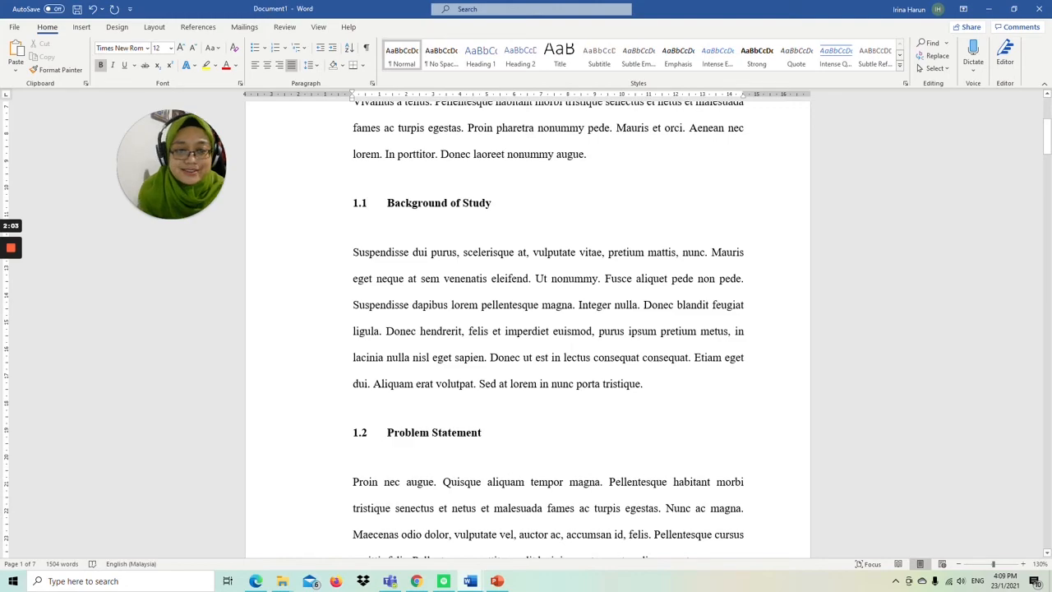
{"action": "scroll", "coordinate": [528, 329], "scroll_direction": "down", "scroll_amount": 8}
{"action": "scroll", "coordinate": [527, 329], "scroll_direction": "down", "scroll_amount": 2}
{"action": "scroll", "coordinate": [528, 329], "scroll_direction": "up", "scroll_amount": 8}
{"action": "scroll", "coordinate": [528, 329], "scroll_direction": "down", "scroll_amount": 4}
{"action": "scroll", "coordinate": [527, 329], "scroll_direction": "down", "scroll_amount": 3}
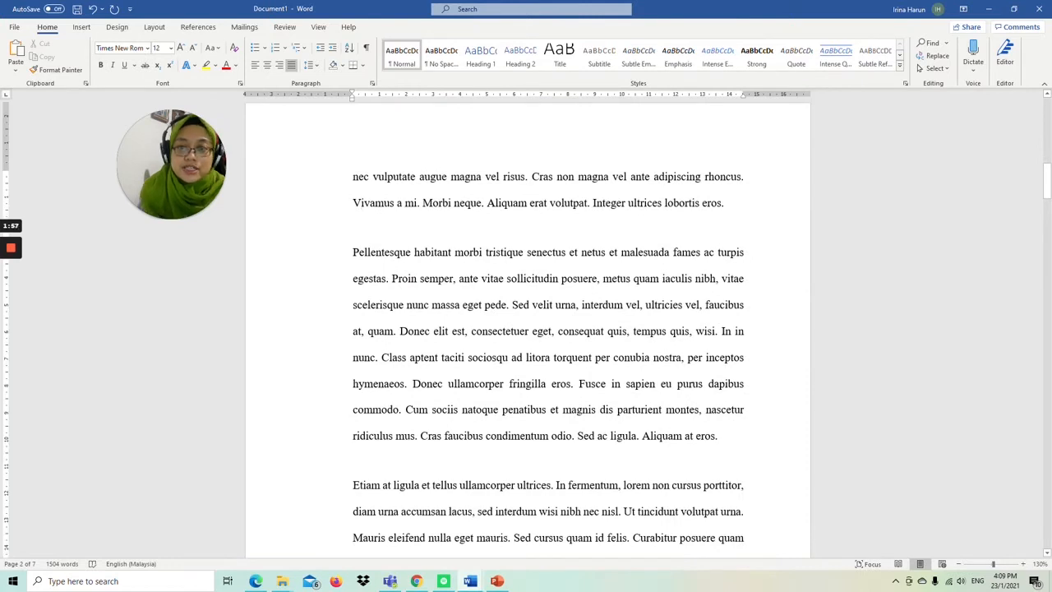
{"action": "key", "text": "End"}
{"action": "key", "text": "Return"}
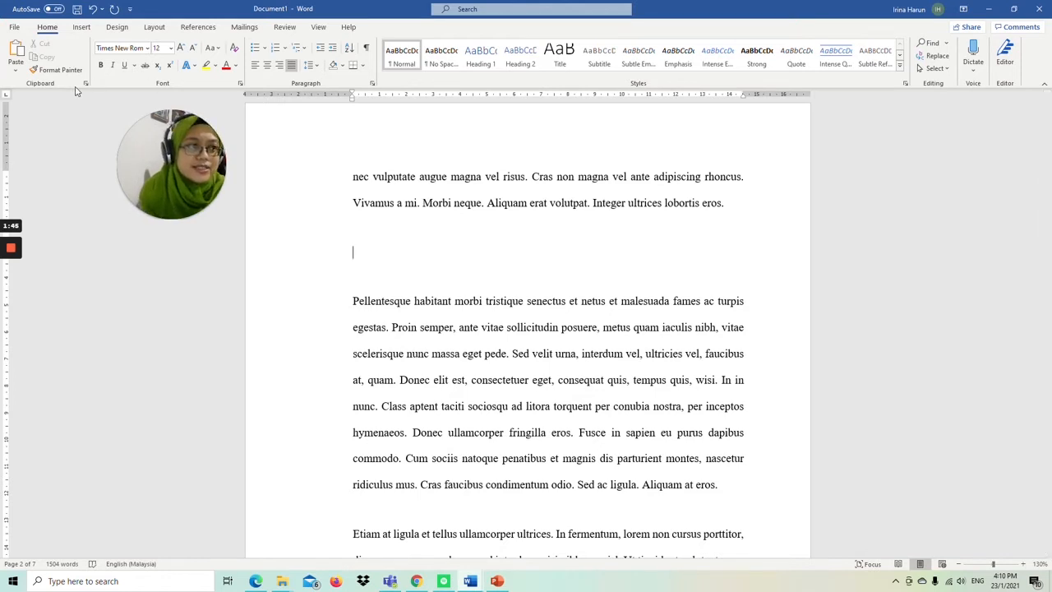
Step: Insert a page break at the empty paragraph so the "Pellentesque habitant" text starts on a new page
{"action": "left_click", "coordinate": [83, 27]}
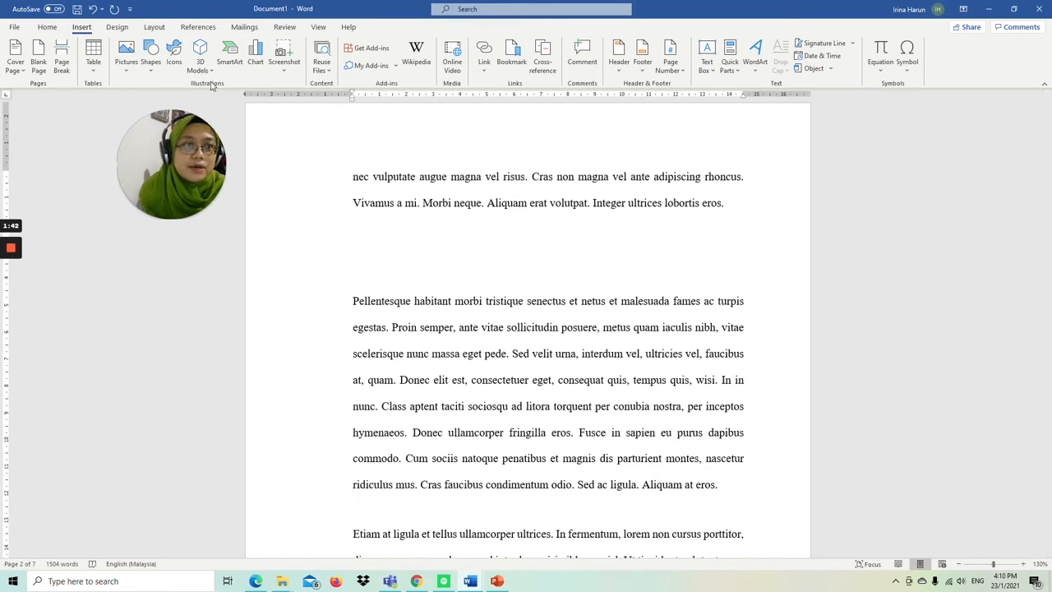
{"action": "left_click", "coordinate": [115, 27]}
{"action": "left_click", "coordinate": [47, 27]}
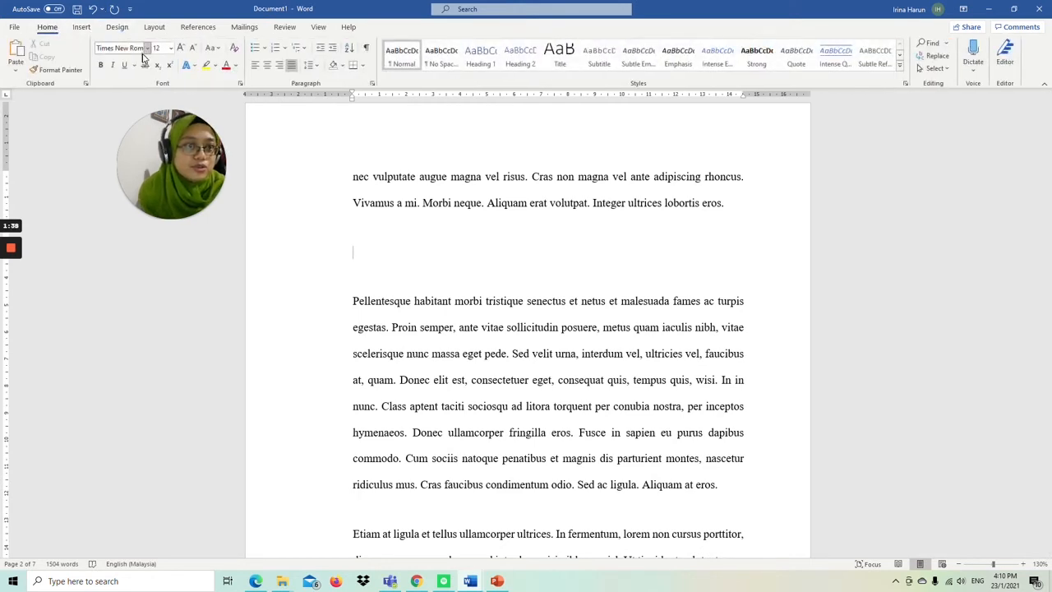
{"action": "left_click", "coordinate": [90, 29]}
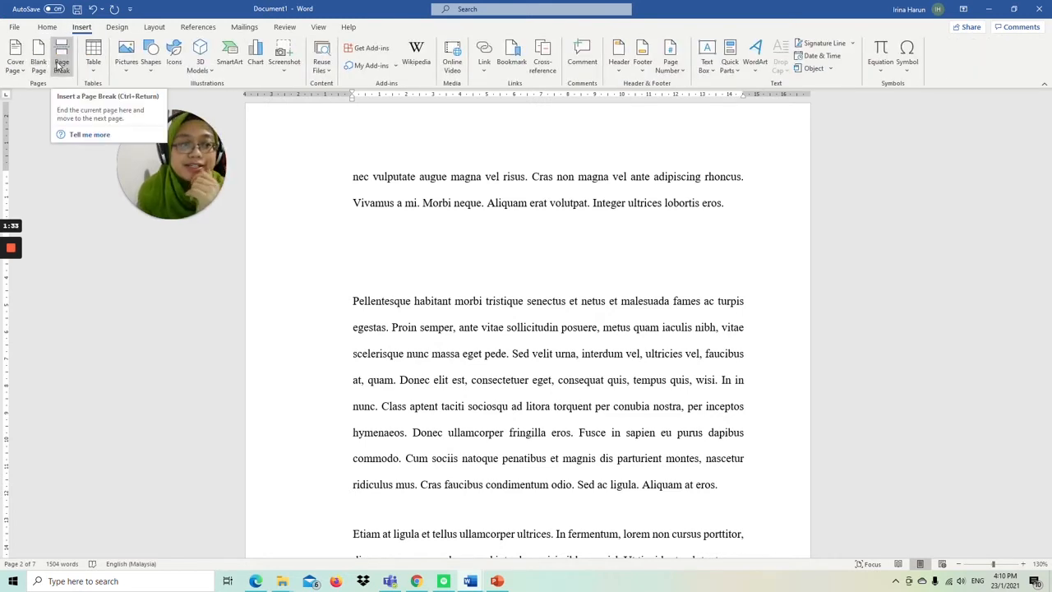
{"action": "left_click", "coordinate": [63, 54]}
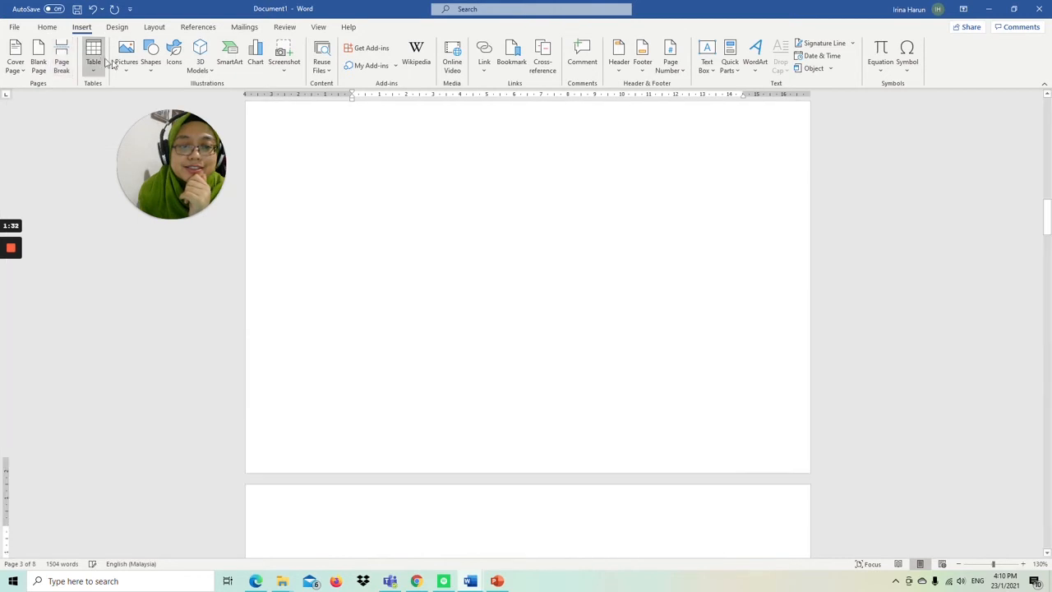
{"action": "scroll", "coordinate": [528, 329], "scroll_direction": "down", "scroll_amount": 10}
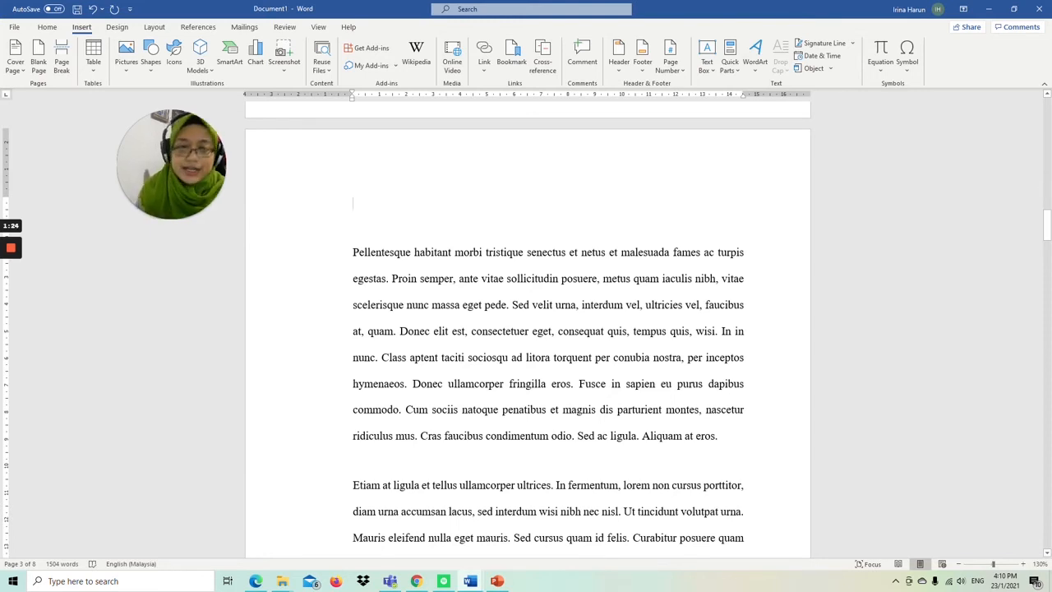
Step: Enter "CHAPTER 2" and, in a new paragraph below it, "LITERATURE REVIEW" above the "Pellentesque habitant" text on page 3
{"action": "type", "text": "CHAP"}
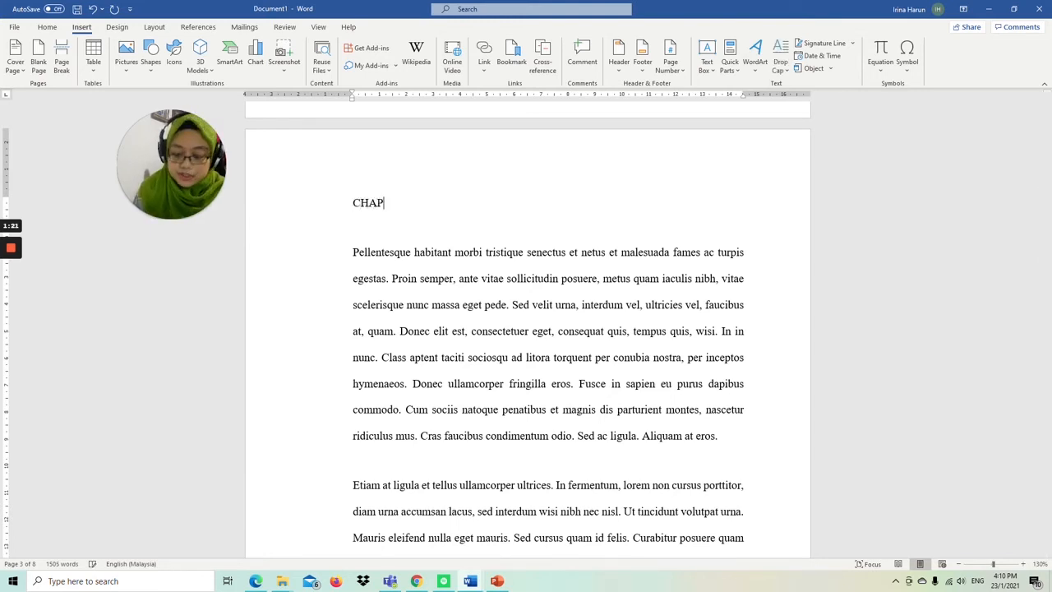
{"action": "type", "text": "TER 2"}
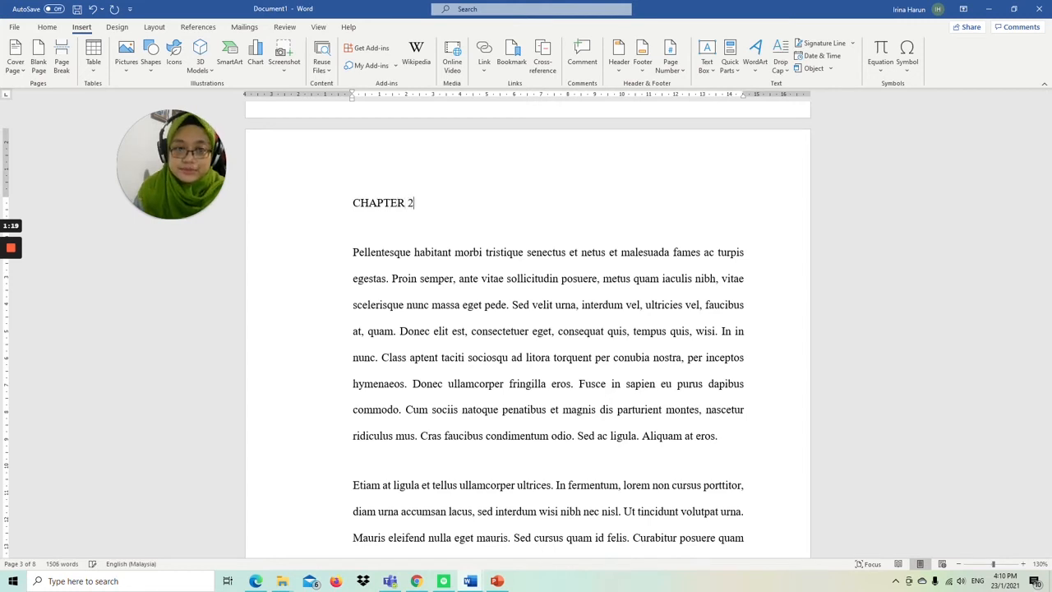
{"action": "key", "text": "Return"}
{"action": "type", "text": "METHO"}
{"action": "key", "text": "BackSpace"}
{"action": "key", "text": "BackSpace"}
{"action": "key", "text": "BackSpace"}
{"action": "key", "text": "BackSpace"}
{"action": "key", "text": "BackSpace"}
{"action": "type", "text": "LITYE"}
{"action": "key", "text": "BackSpace"}
{"action": "key", "text": "BackSpace"}
{"action": "type", "text": "ERATURE REVIEW"}
Step: Center the "CHAPTER 2" and "LITERATURE REVIEW" title lines and make them bold
{"action": "left_click_drag", "start_coordinate": [472, 253], "coordinate": [353, 204]}
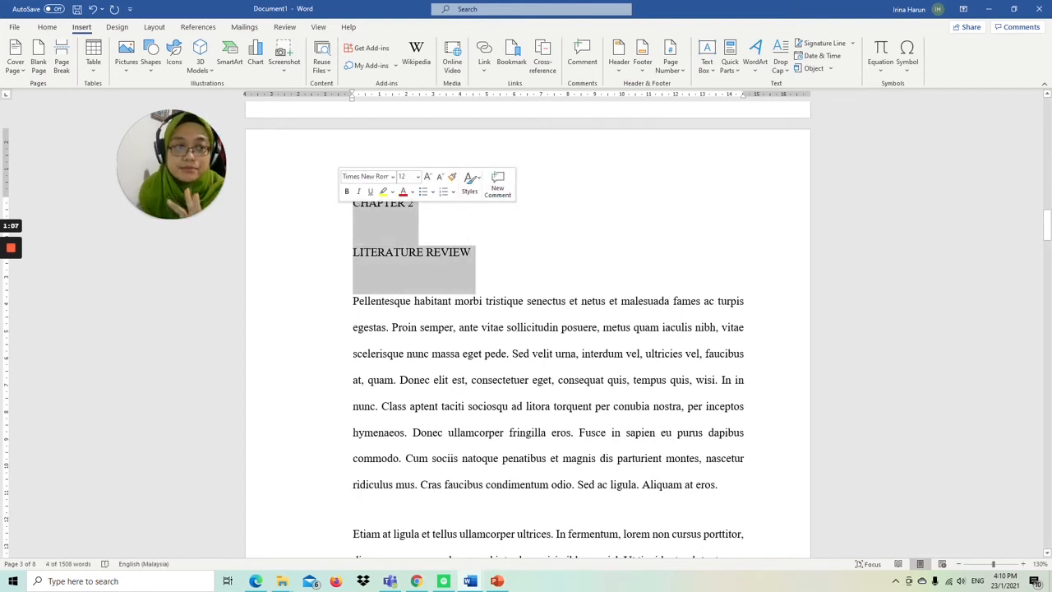
{"action": "left_click", "coordinate": [47, 28]}
{"action": "left_click", "coordinate": [267, 66]}
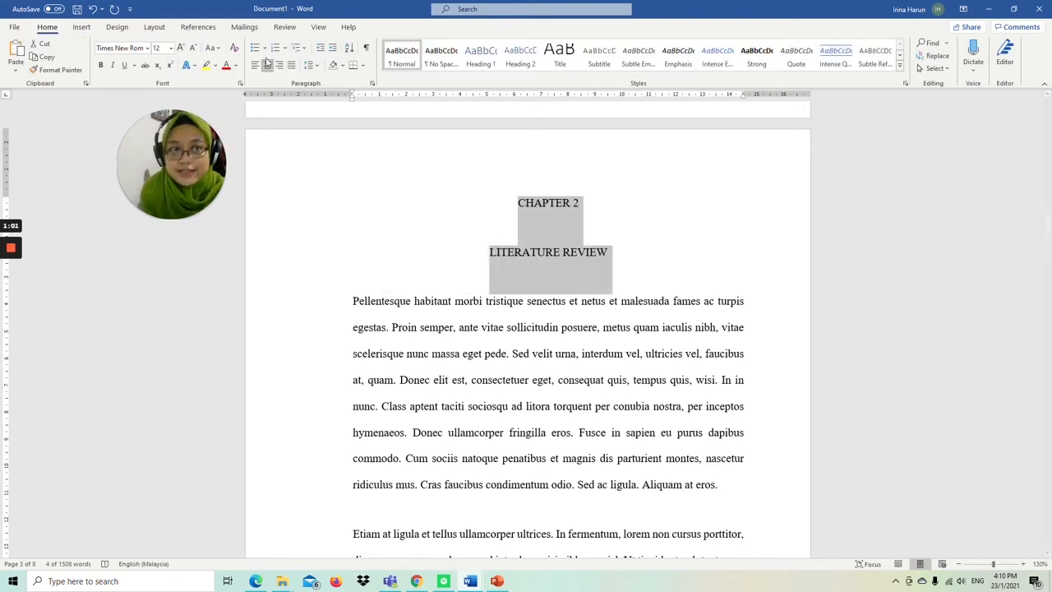
{"action": "left_click", "coordinate": [100, 65]}
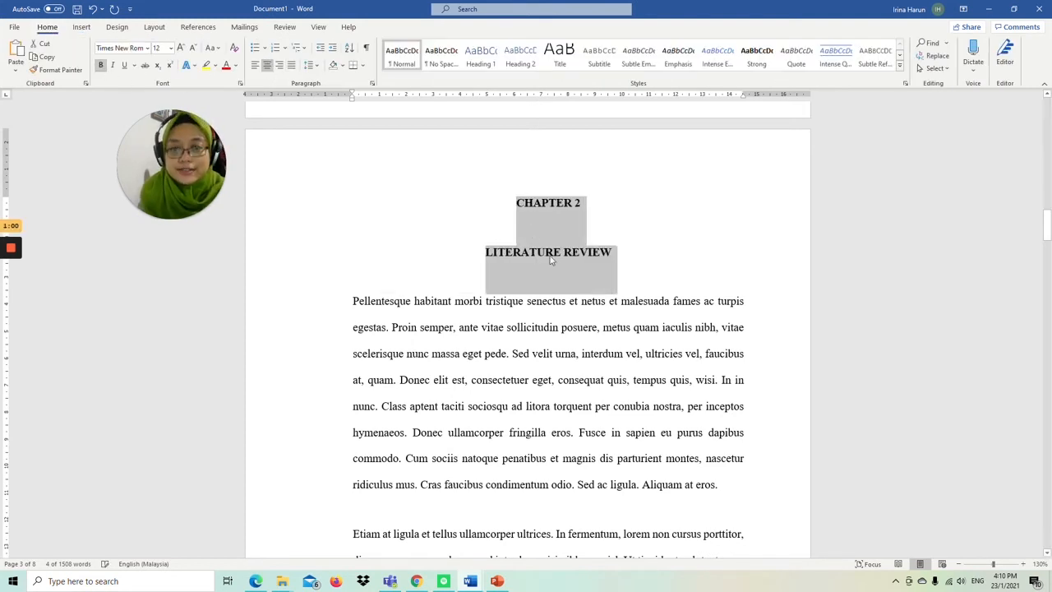
{"action": "left_click", "coordinate": [636, 271]}
Step: Review the document's chapter titles, numbered subheadings and page break from Chapter 1 through Chapter 2, ending back at the first page
{"action": "scroll", "coordinate": [636, 271], "scroll_direction": "up", "scroll_amount": 10}
{"action": "scroll", "coordinate": [528, 329], "scroll_direction": "up", "scroll_amount": 12}
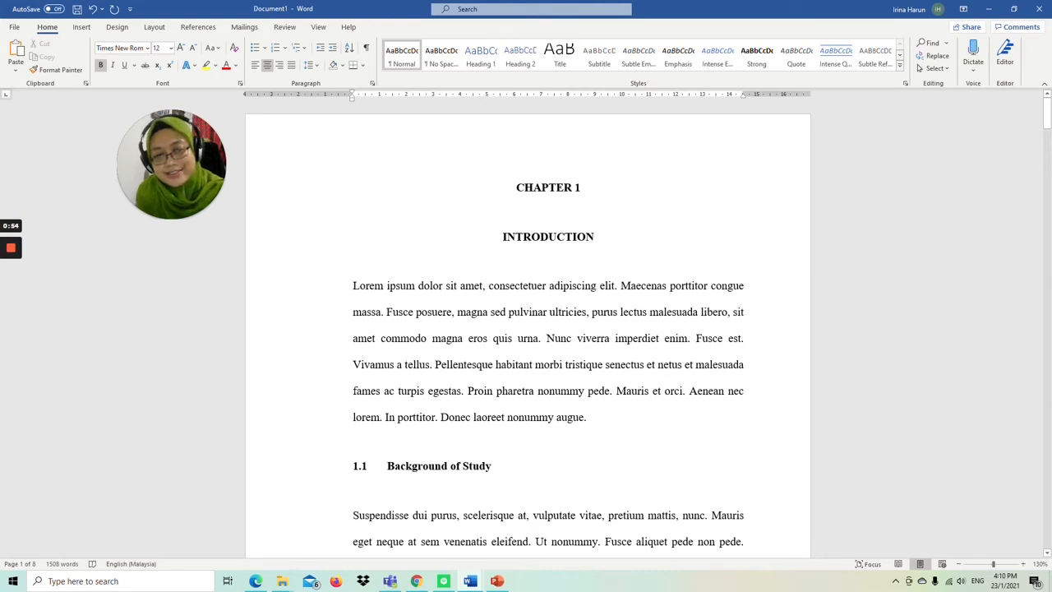
{"action": "scroll", "coordinate": [527, 328], "scroll_direction": "down", "scroll_amount": 10}
{"action": "scroll", "coordinate": [527, 328], "scroll_direction": "down", "scroll_amount": 6}
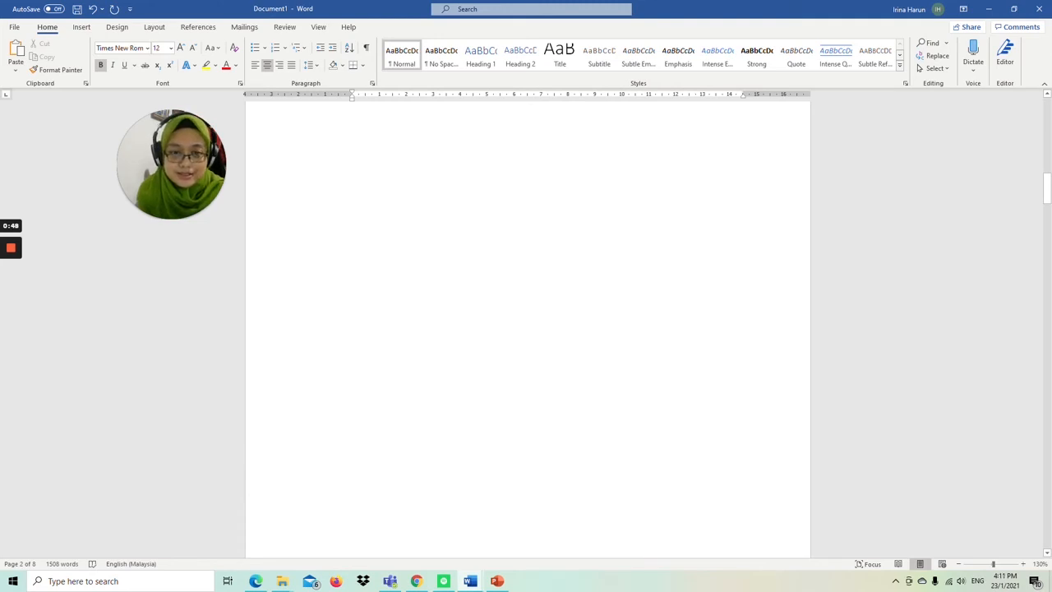
{"action": "scroll", "coordinate": [527, 329], "scroll_direction": "down", "scroll_amount": 8}
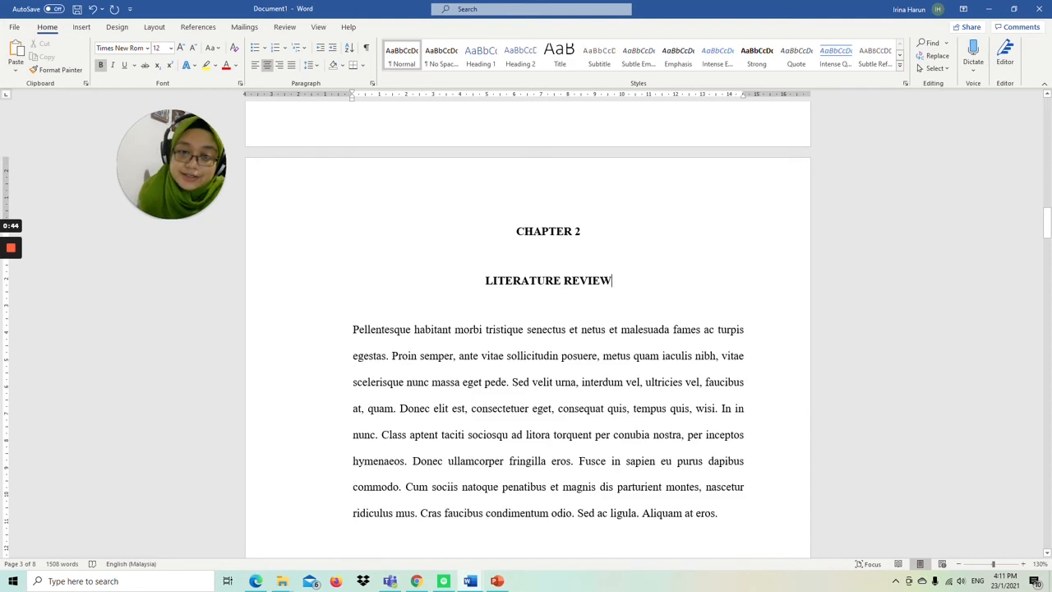
{"action": "scroll", "coordinate": [528, 329], "scroll_direction": "down", "scroll_amount": 5}
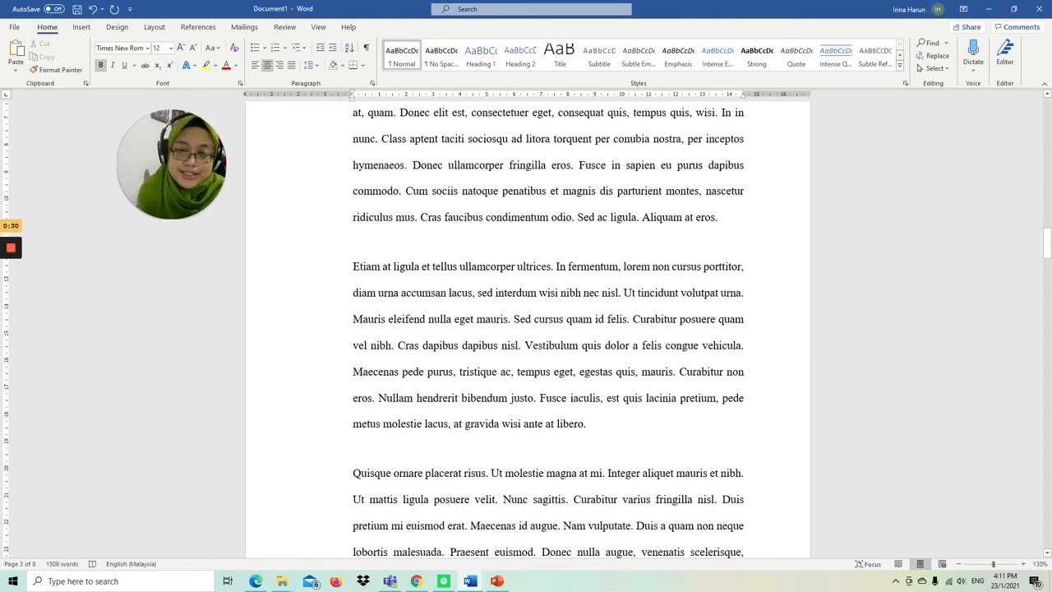
{"action": "scroll", "coordinate": [527, 329], "scroll_direction": "down", "scroll_amount": 5}
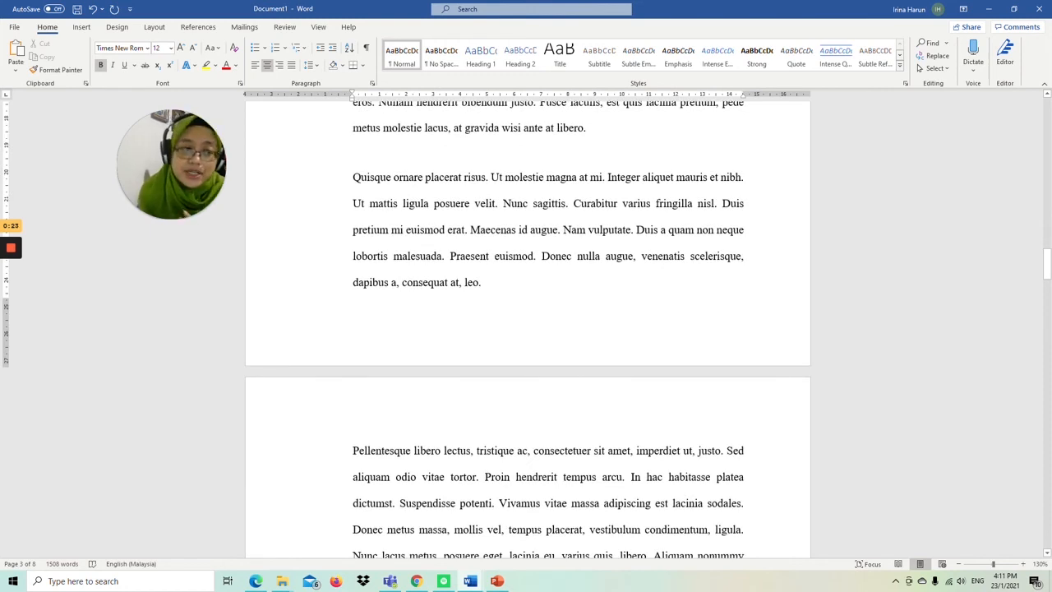
{"action": "scroll", "coordinate": [528, 328], "scroll_direction": "down", "scroll_amount": 4}
{"action": "scroll", "coordinate": [528, 329], "scroll_direction": "up", "scroll_amount": 8}
{"action": "scroll", "coordinate": [527, 329], "scroll_direction": "up", "scroll_amount": 20}
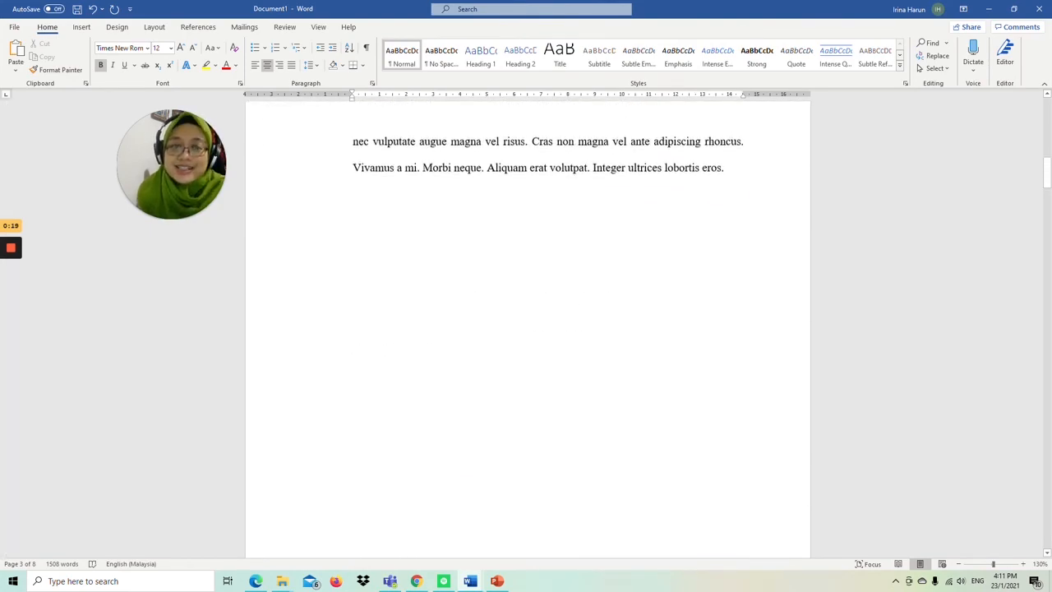
{"action": "scroll", "coordinate": [528, 329], "scroll_direction": "up", "scroll_amount": 2}
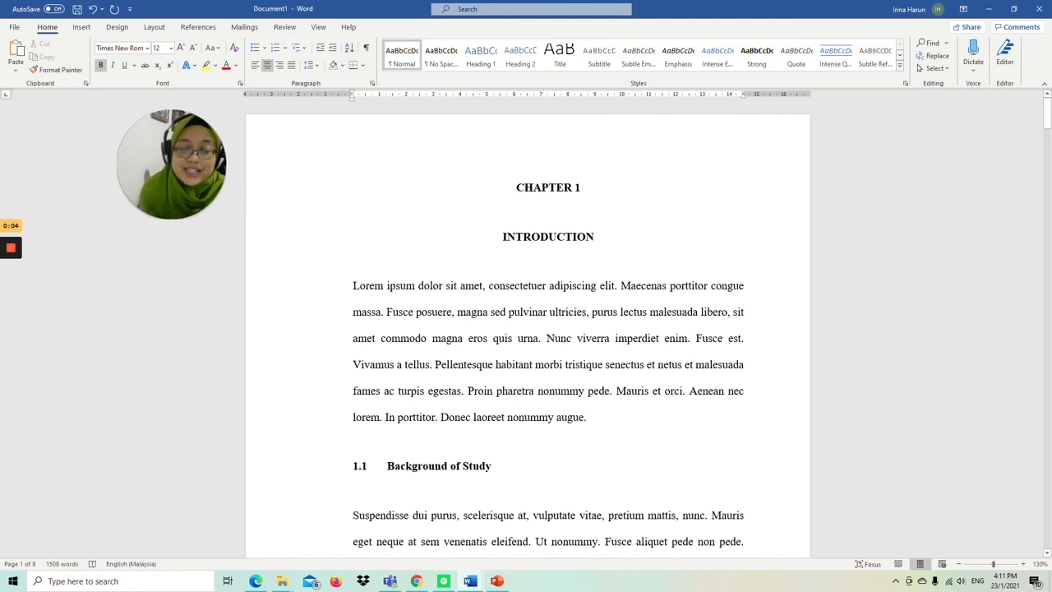
{"action": "mouse_move", "coordinate": [11, 250]}
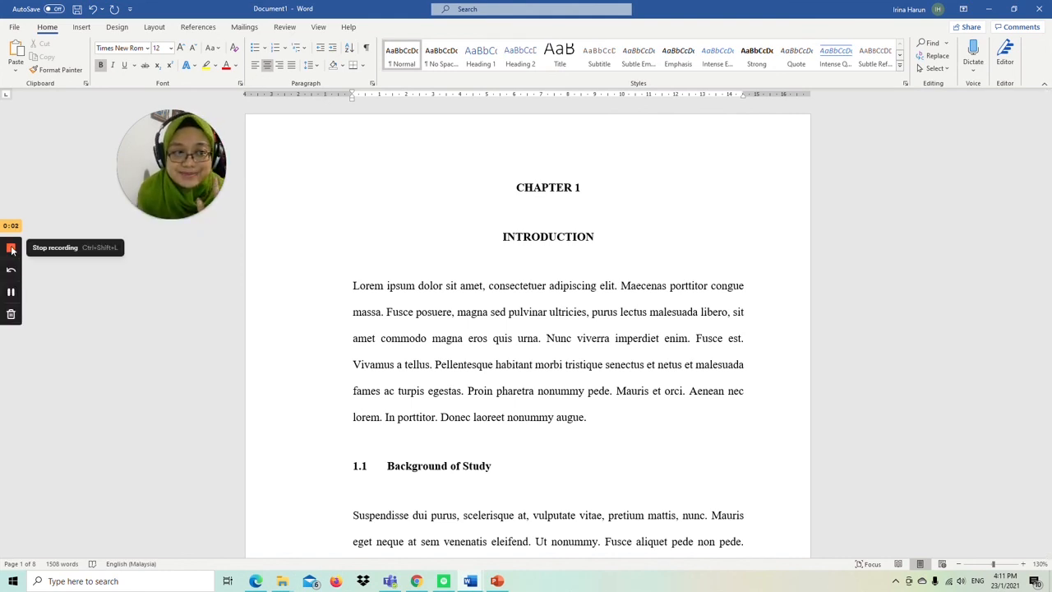
{"action": "left_click", "coordinate": [11, 249]}
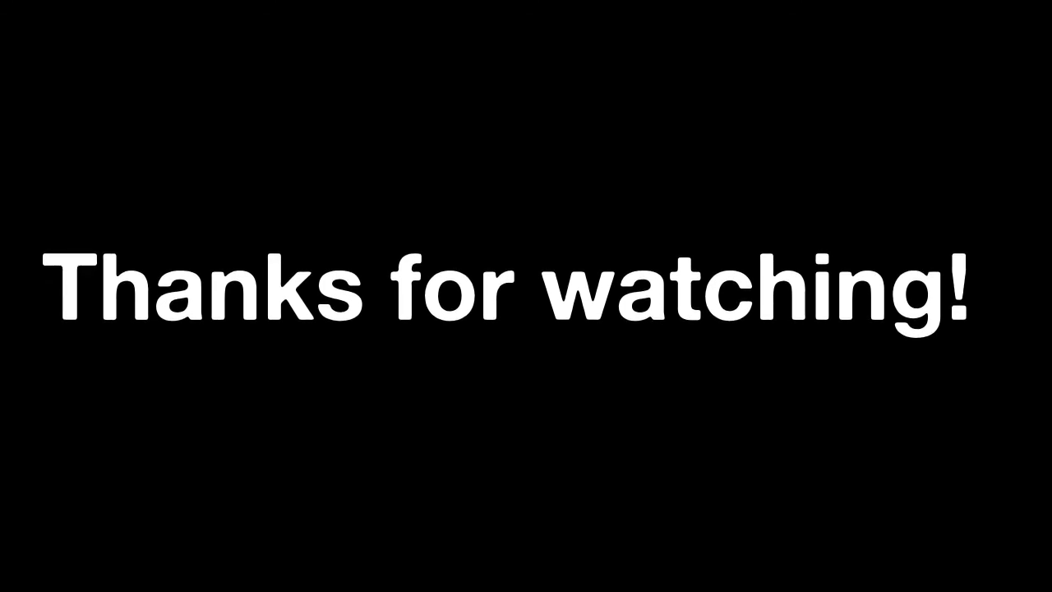